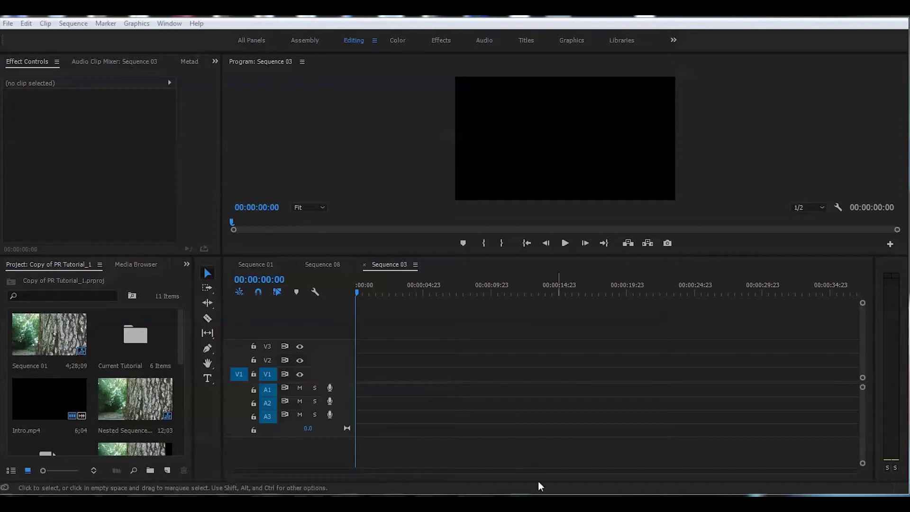
Step: Create an empty legacy title, Title 06, with Ctrl+T and close its editor
{"action": "left_click", "coordinate": [471, 452]}
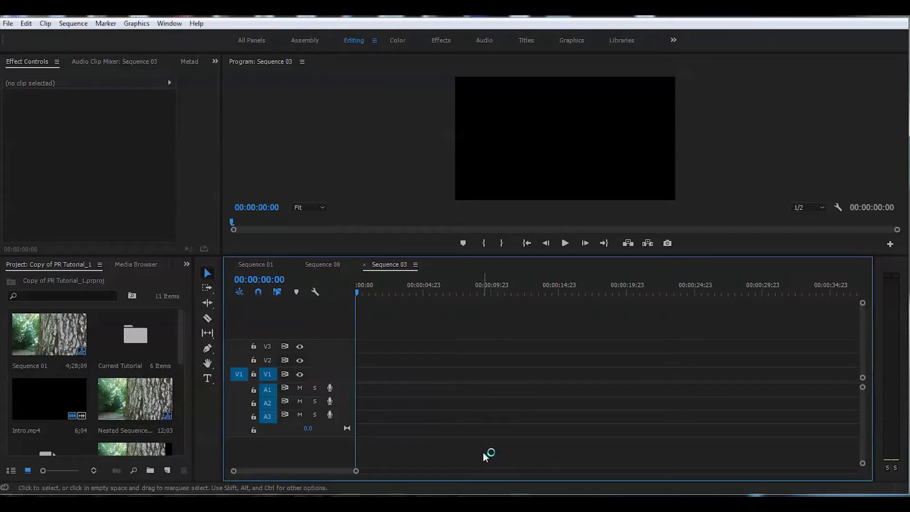
{"action": "key", "text": "ctrl+t"}
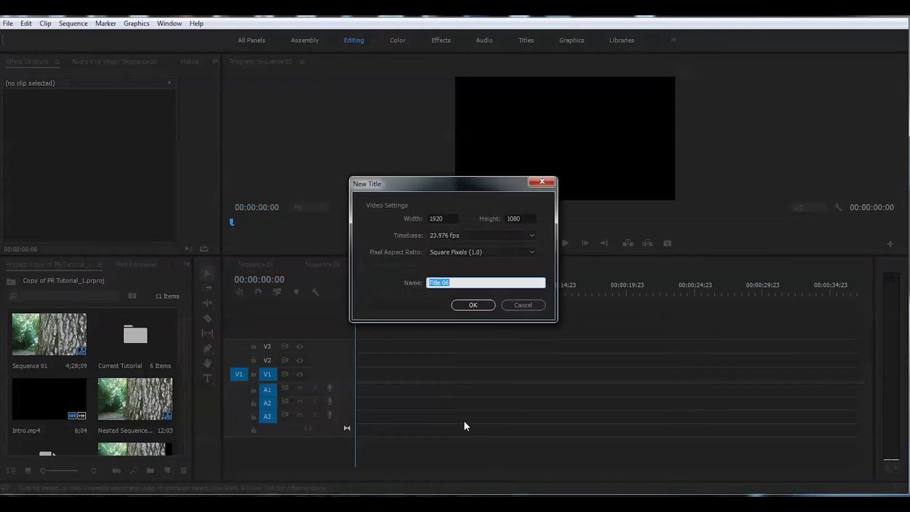
{"action": "left_click", "coordinate": [473, 304]}
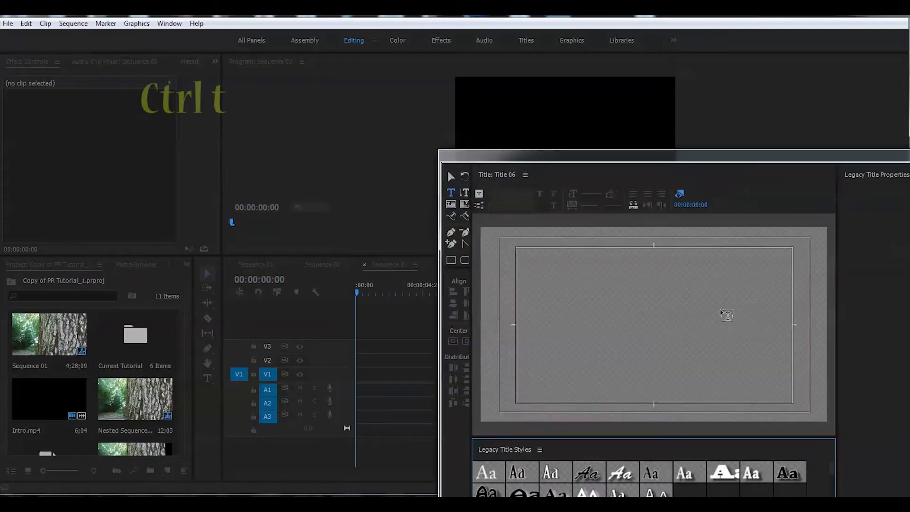
{"action": "left_click_drag", "start_coordinate": [706, 148], "coordinate": [517, 98]}
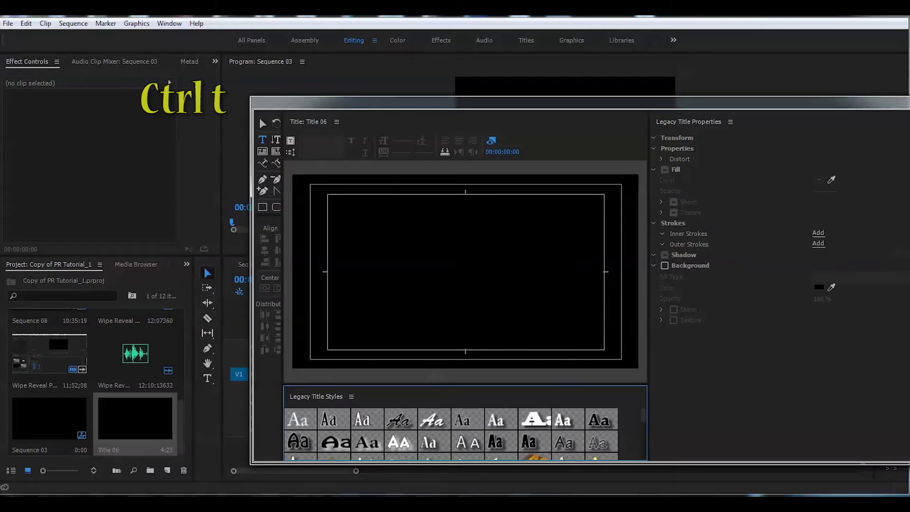
{"action": "key", "text": "ctrl+w"}
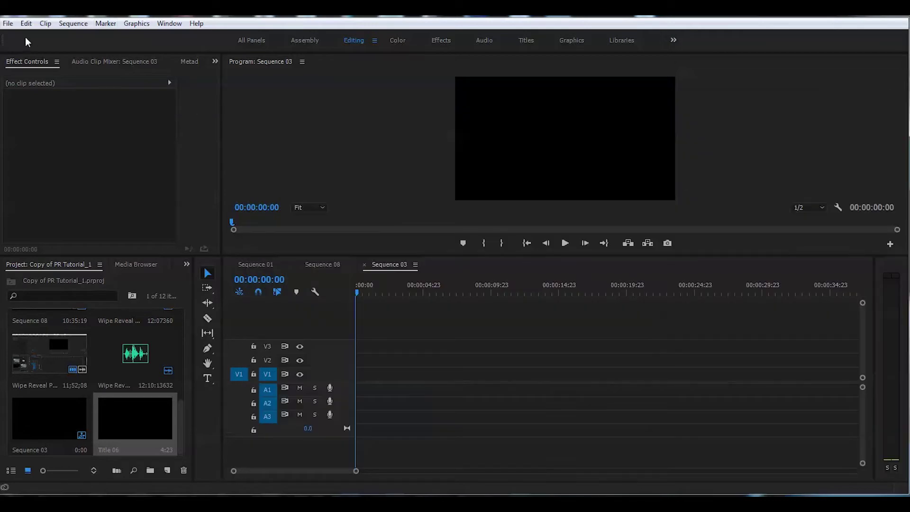
Step: Add a second empty legacy title, Title 07, from the File menu, then switch to the Graphics workspace
{"action": "left_click", "coordinate": [8, 23]}
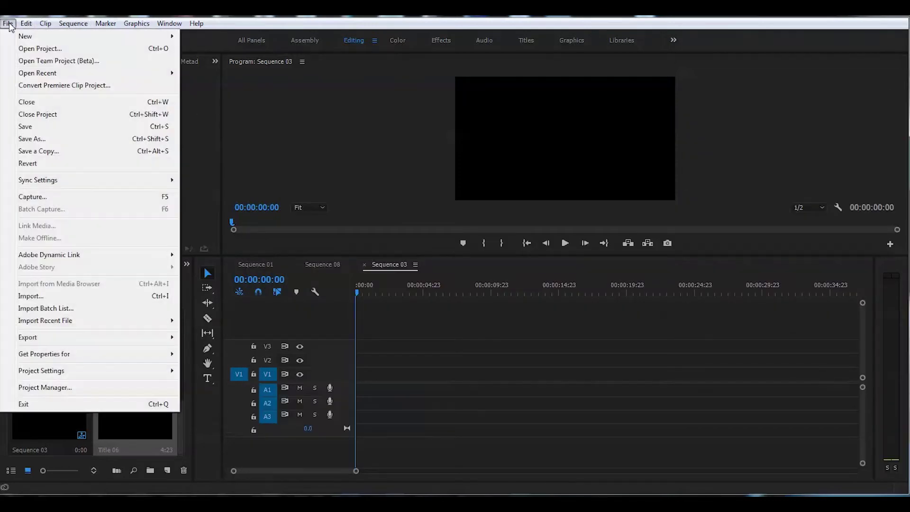
{"action": "mouse_move", "coordinate": [71, 36]}
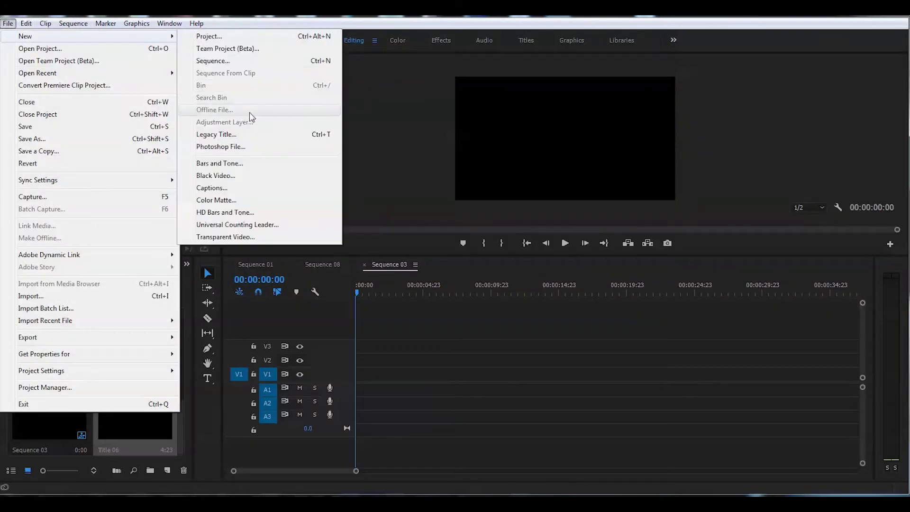
{"action": "left_click", "coordinate": [216, 135]}
{"action": "key", "text": "Return"}
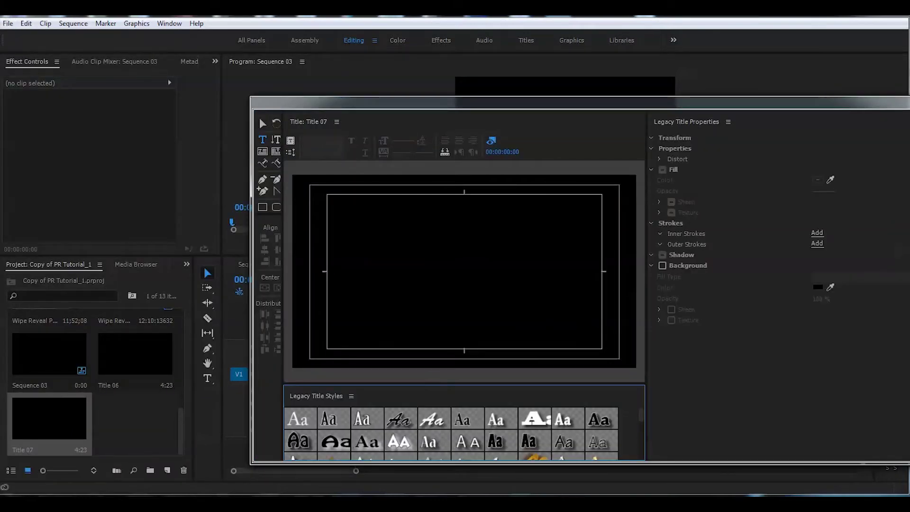
{"action": "key", "text": "ctrl+w"}
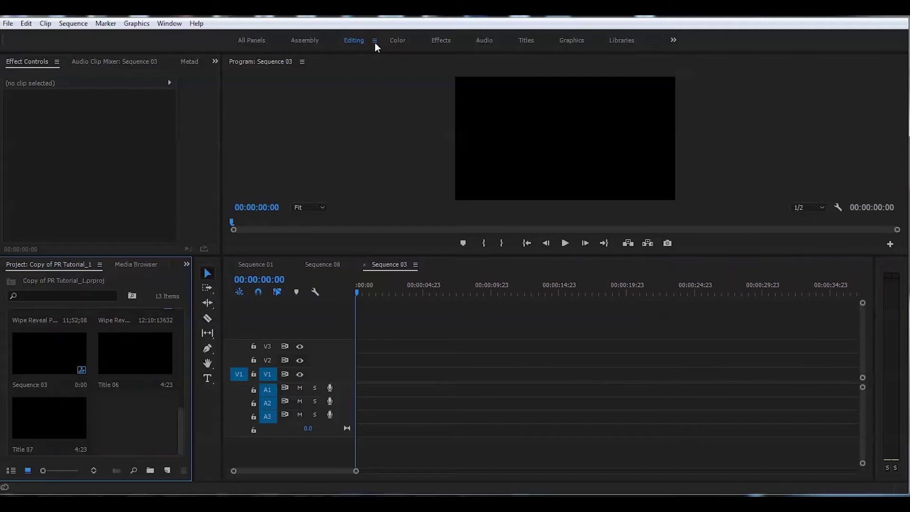
{"action": "left_click", "coordinate": [570, 41]}
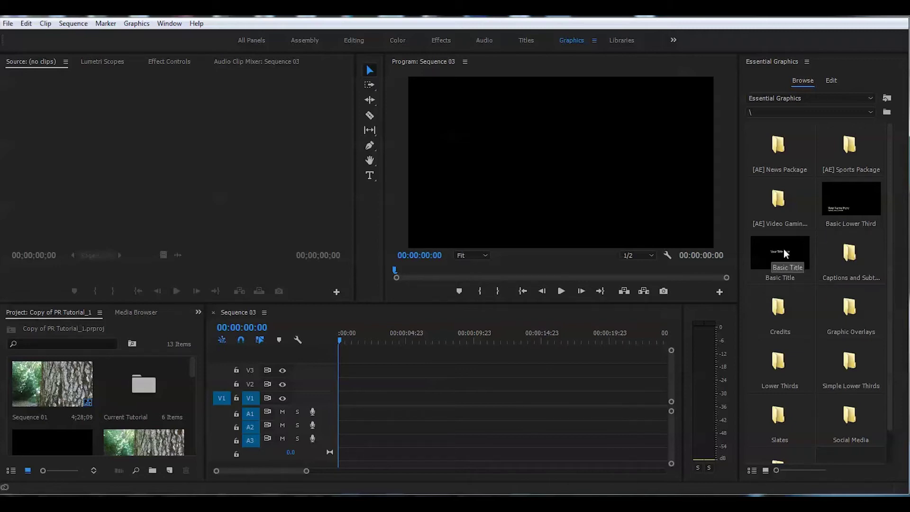
Step: Drop the Basic Title template onto track V2, then delete that clip
{"action": "left_click", "coordinate": [784, 253]}
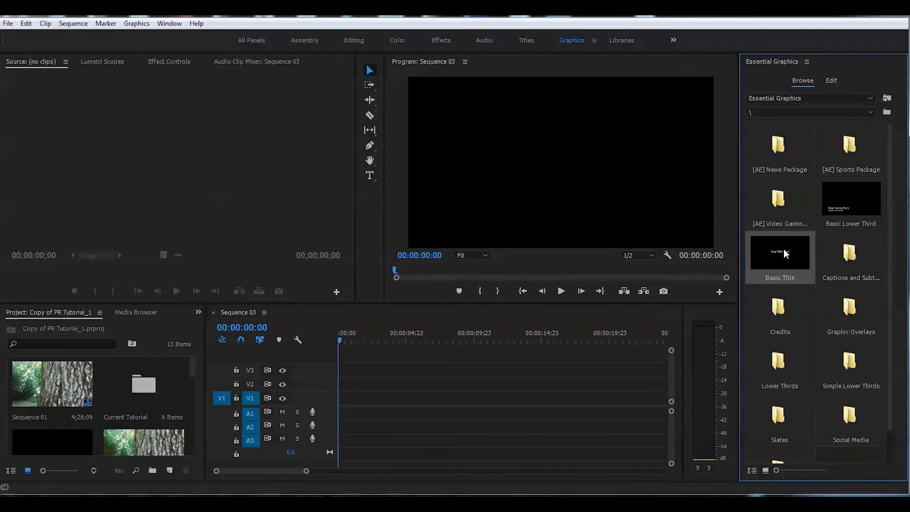
{"action": "left_click_drag", "start_coordinate": [784, 253], "coordinate": [360, 384]}
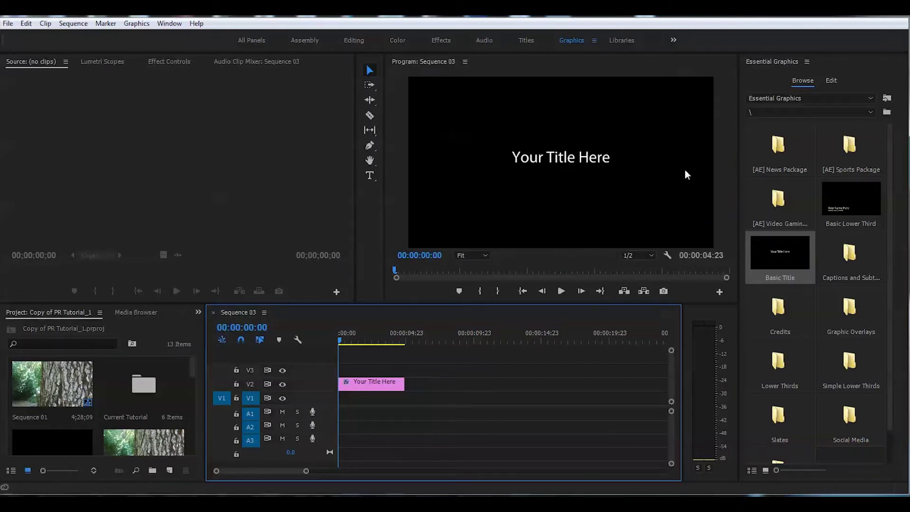
{"action": "left_click", "coordinate": [383, 386]}
{"action": "key", "text": "Delete"}
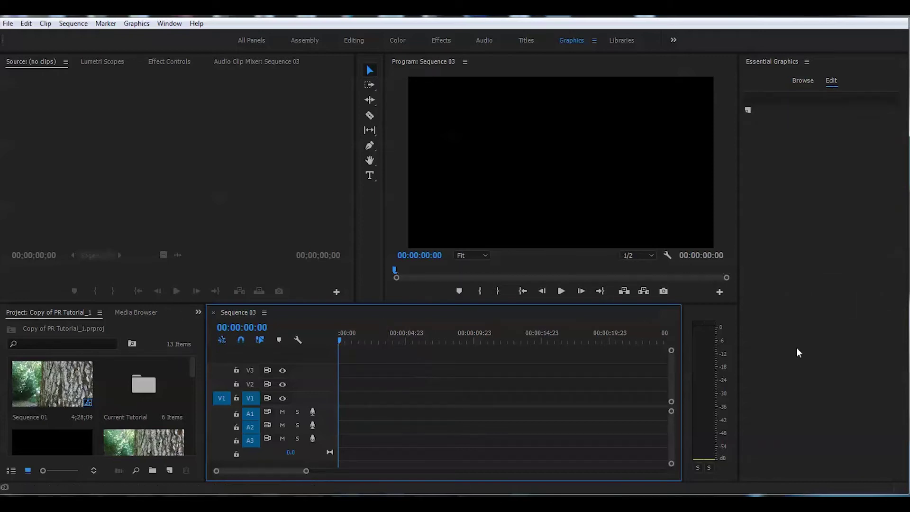
Step: Return to browsing templates, then bring up the New Layer choices in the Edit tab
{"action": "left_click", "coordinate": [805, 82]}
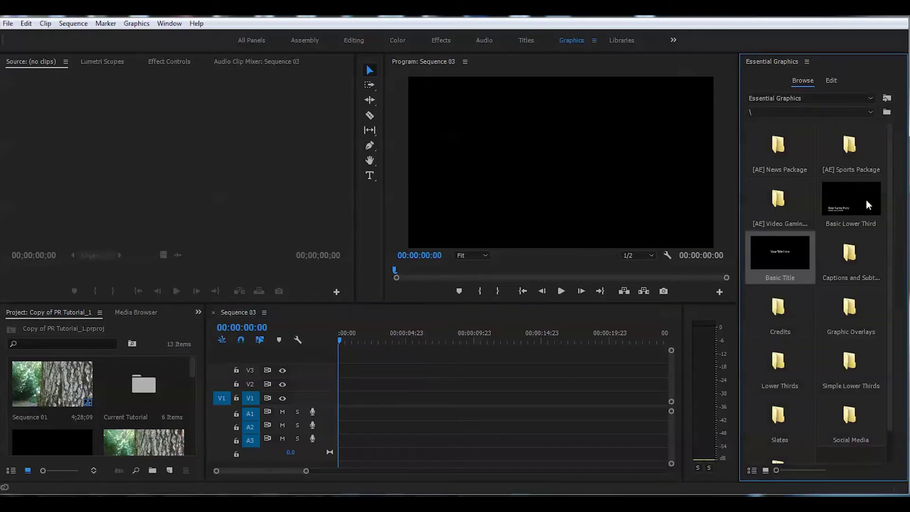
{"action": "left_click_drag", "start_coordinate": [861, 209], "coordinate": [342, 403]}
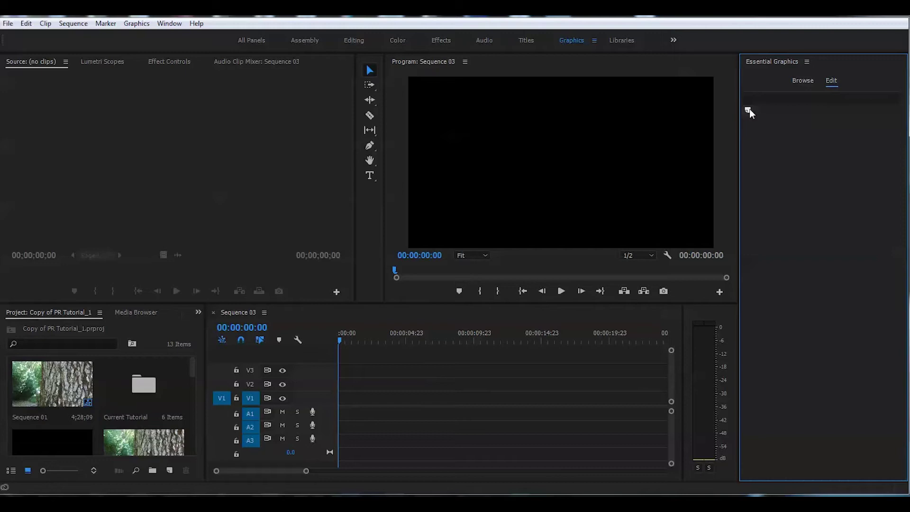
{"action": "left_click", "coordinate": [748, 111]}
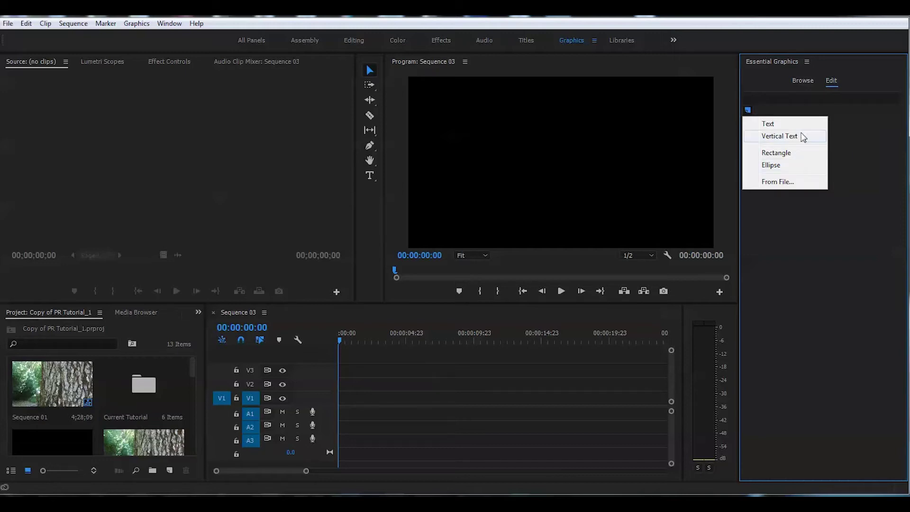
Step: Add a New Text Layer and drag it toward the frame centre (about 676, 520)
{"action": "left_click", "coordinate": [754, 125]}
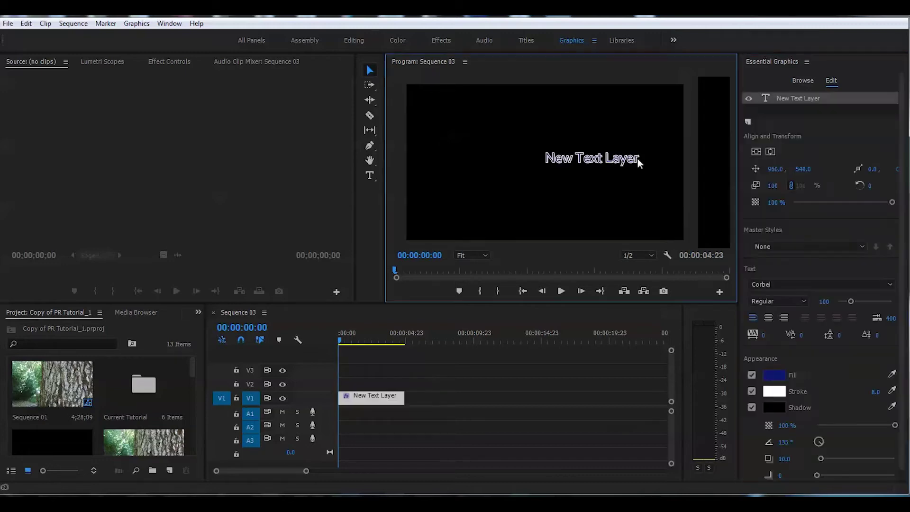
{"action": "left_click_drag", "start_coordinate": [617, 163], "coordinate": [571, 153]}
{"action": "left_click", "coordinate": [369, 71]}
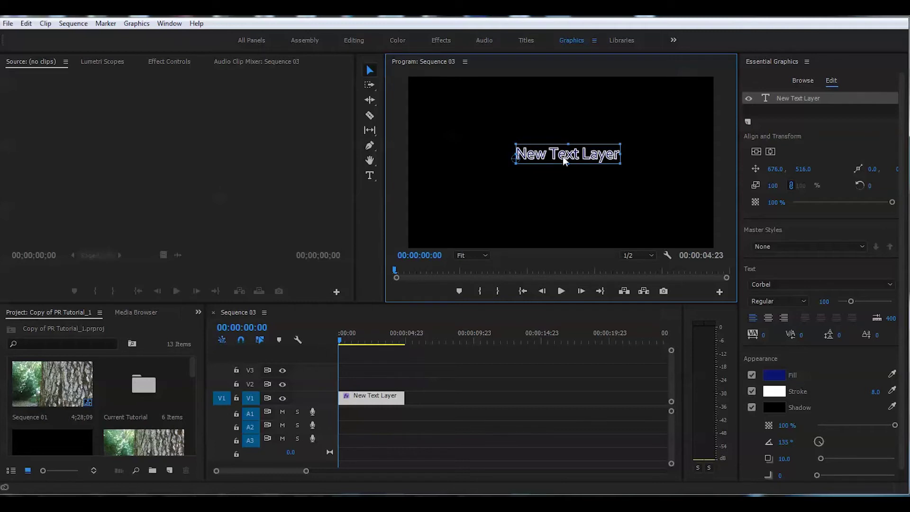
{"action": "left_click", "coordinate": [566, 161]}
{"action": "left_click", "coordinate": [565, 160]}
{"action": "left_click", "coordinate": [563, 157]}
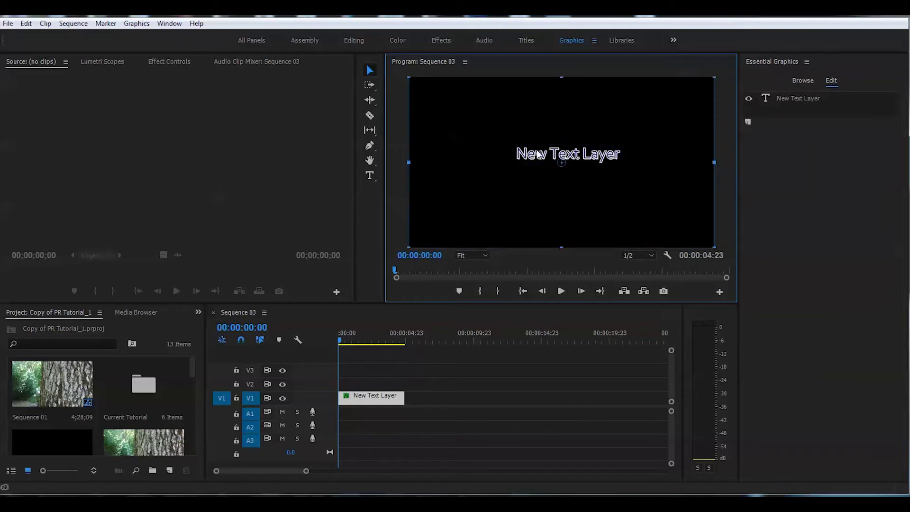
{"action": "left_click", "coordinate": [781, 99]}
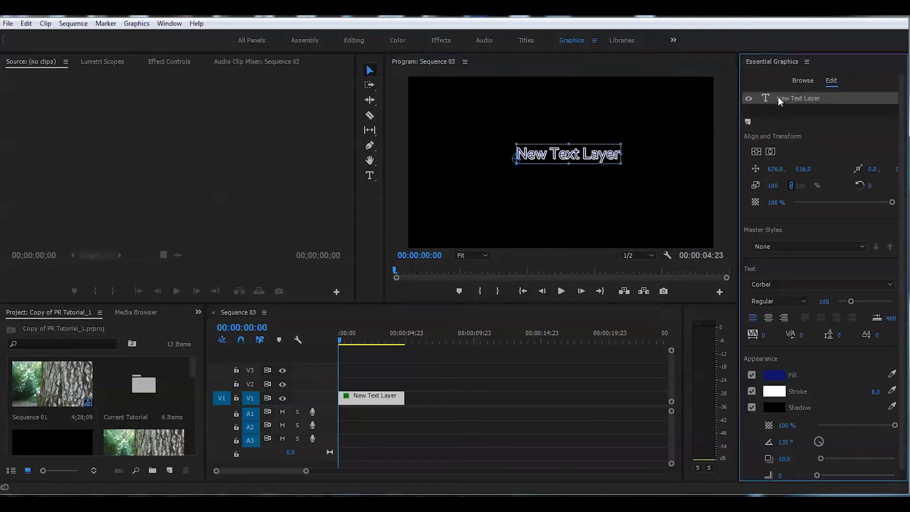
{"action": "left_click", "coordinate": [583, 153]}
{"action": "left_click_drag", "start_coordinate": [591, 155], "coordinate": [592, 156]}
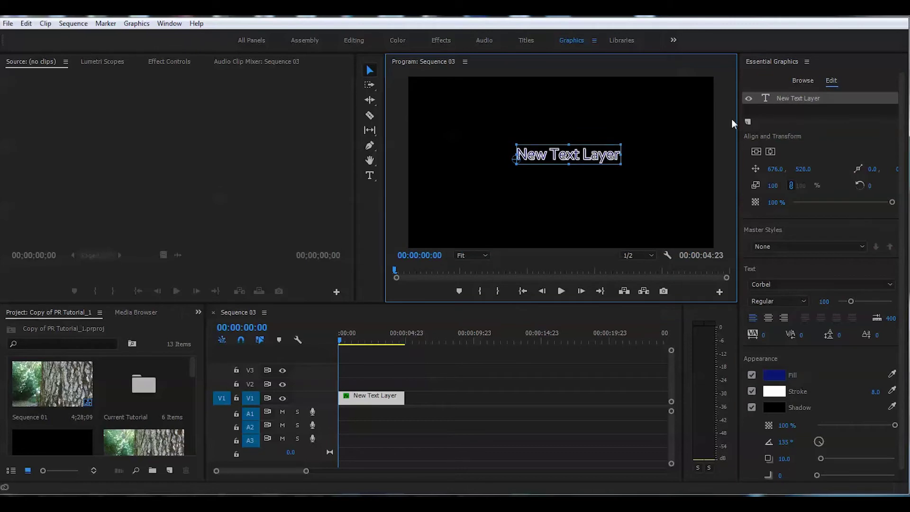
{"action": "left_click", "coordinate": [369, 177]}
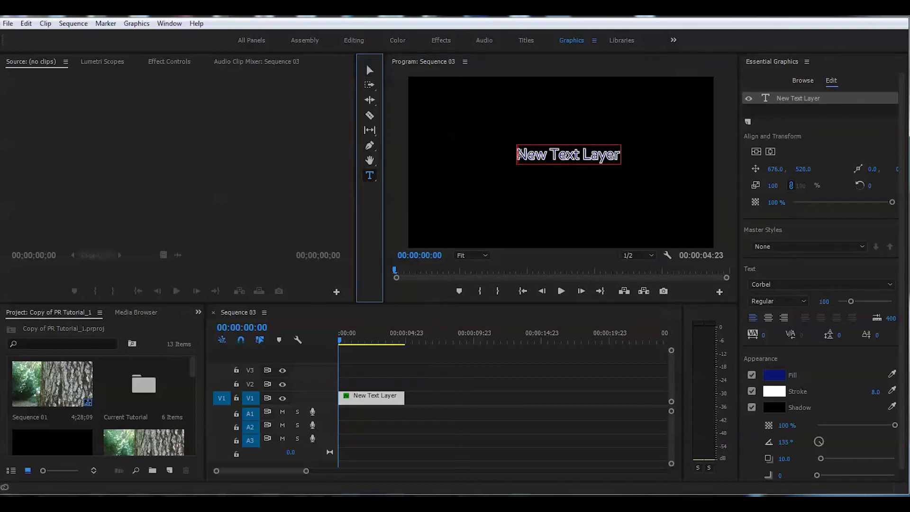
Step: Replace the New Text Layer placeholder with the presenter's full name
{"action": "left_click_drag", "start_coordinate": [518, 154], "coordinate": [642, 156]}
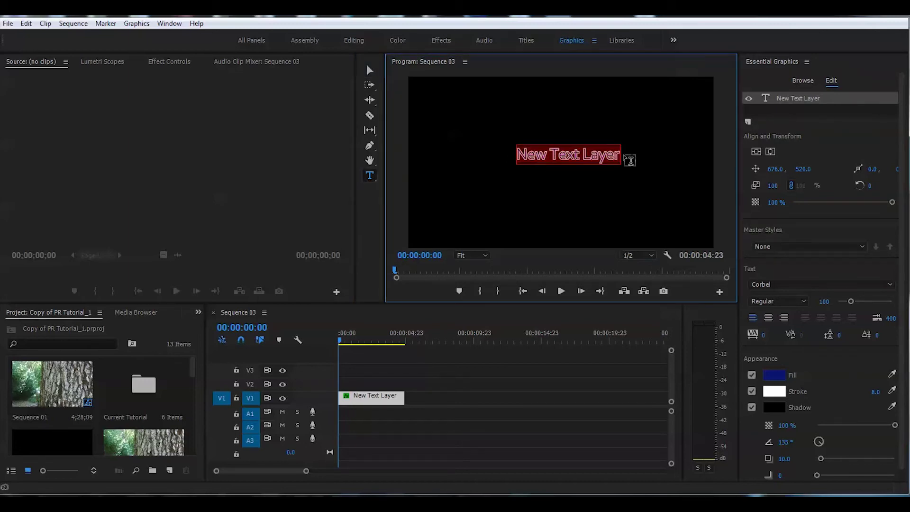
{"action": "left_click", "coordinate": [619, 152]}
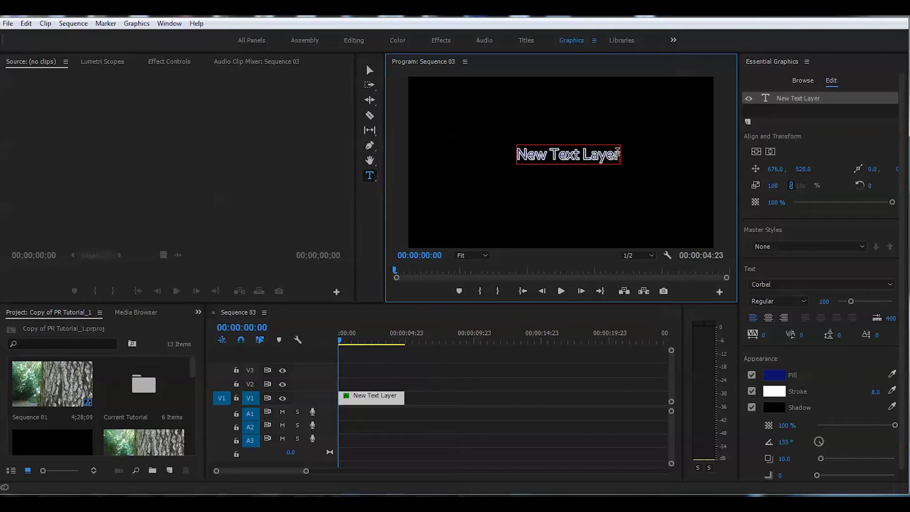
{"action": "key", "text": "BackSpace"}
{"action": "key", "text": "BackSpace"}
{"action": "key", "text": "BackSpace"}
{"action": "key", "text": "BackSpace"}
{"action": "key", "text": "BackSpace"}
{"action": "key", "text": "BackSpace"}
{"action": "key", "text": "BackSpace"}
{"action": "key", "text": "BackSpace"}
{"action": "key", "text": "BackSpace"}
{"action": "key", "text": "BackSpace"}
{"action": "key", "text": "BackSpace"}
{"action": "key", "text": "BackSpace"}
{"action": "key", "text": "BackSpace"}
{"action": "key", "text": "BackSpace"}
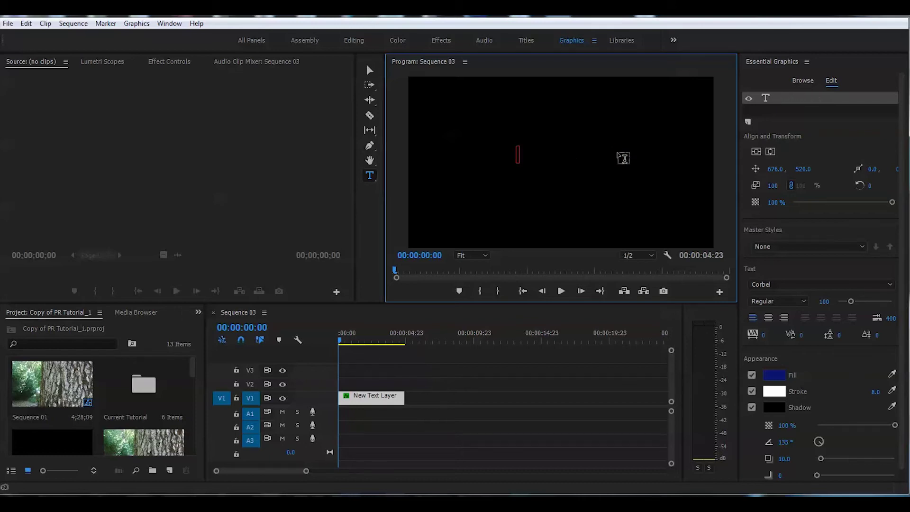
{"action": "type", "text": "Ale"}
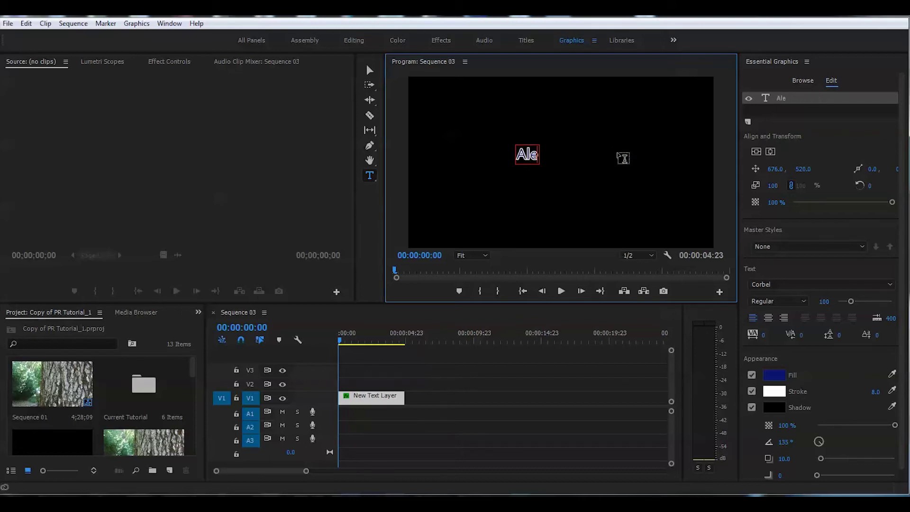
{"action": "type", "text": "x Po"}
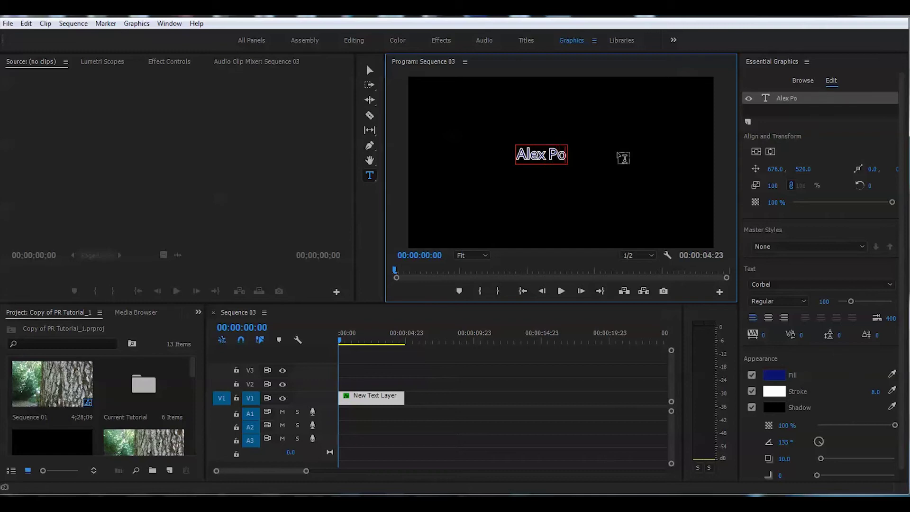
{"action": "type", "text": "wer"}
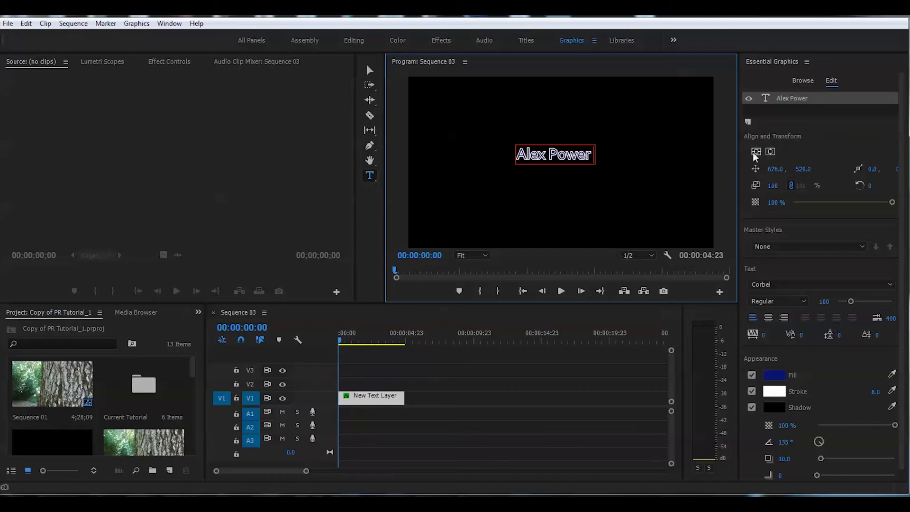
Step: Center the name title vertically and horizontally, scale it to 172%, and add a rectangle shape
{"action": "left_click", "coordinate": [757, 152]}
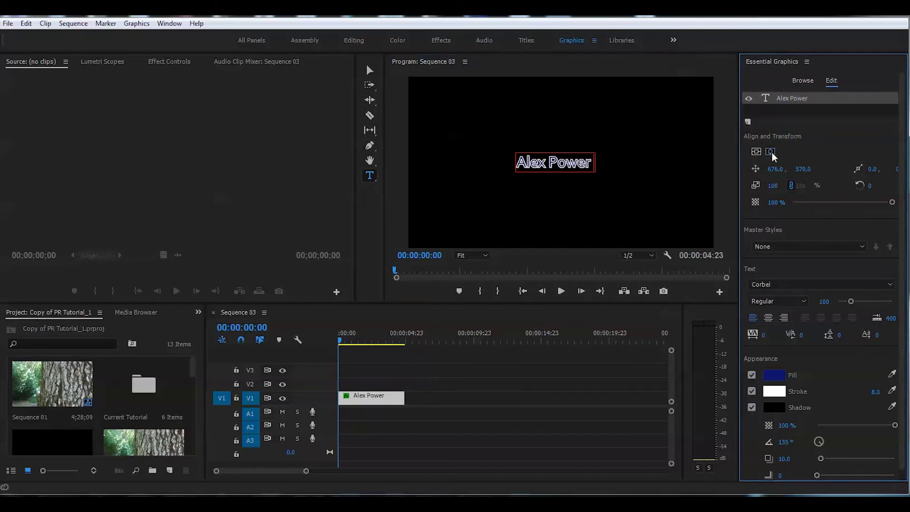
{"action": "left_click", "coordinate": [771, 153]}
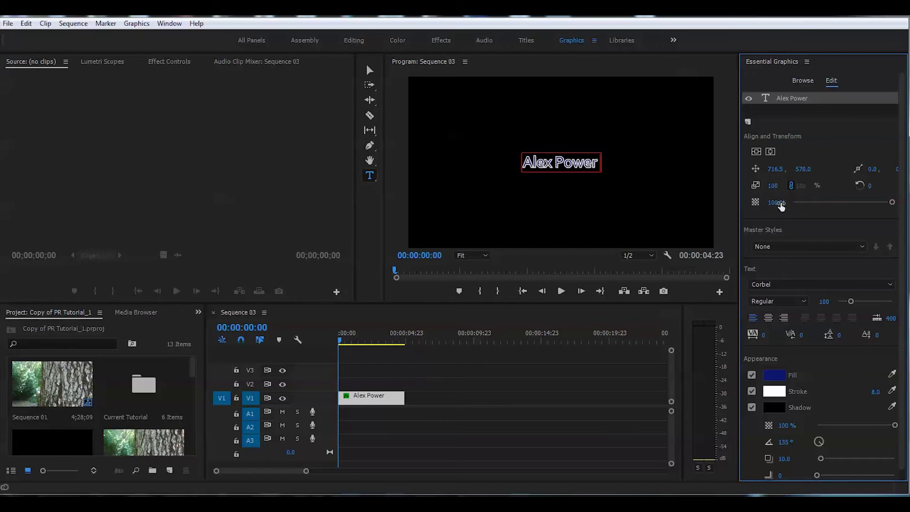
{"action": "left_click_drag", "start_coordinate": [775, 186], "coordinate": [823, 169]}
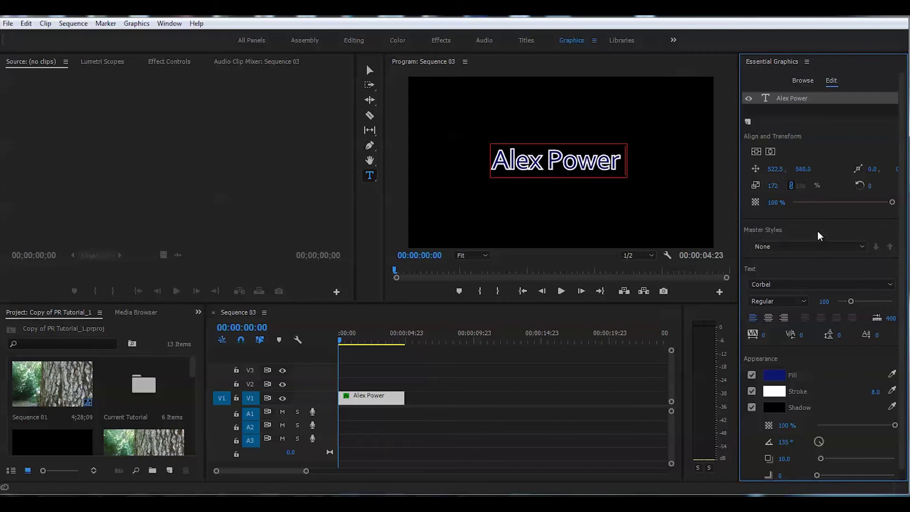
{"action": "scroll", "coordinate": [844, 285], "scroll_direction": "down", "scroll_amount": 1}
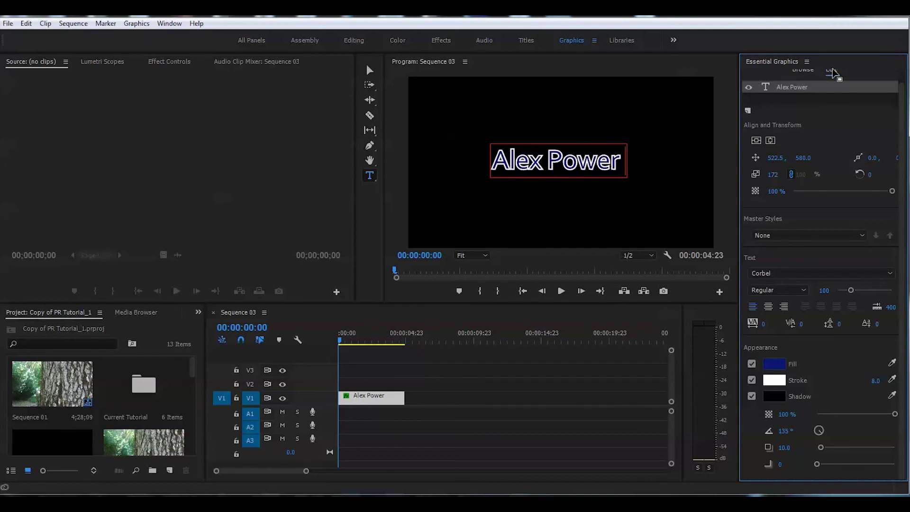
{"action": "scroll", "coordinate": [832, 81], "scroll_direction": "up", "scroll_amount": 1}
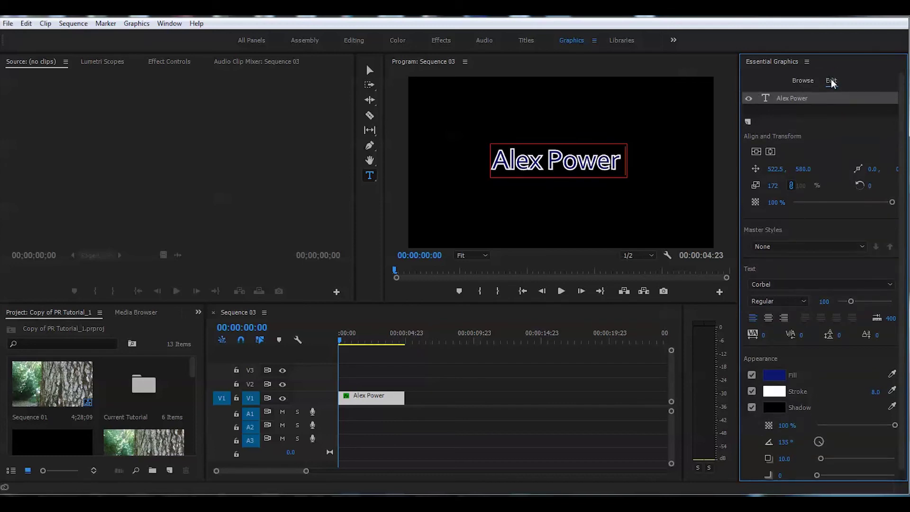
{"action": "left_click", "coordinate": [748, 123]}
{"action": "left_click", "coordinate": [768, 153]}
Step: Stretch the blue rectangle into a wide bar and move Shape 01 beneath the title layer
{"action": "left_click", "coordinate": [598, 185]}
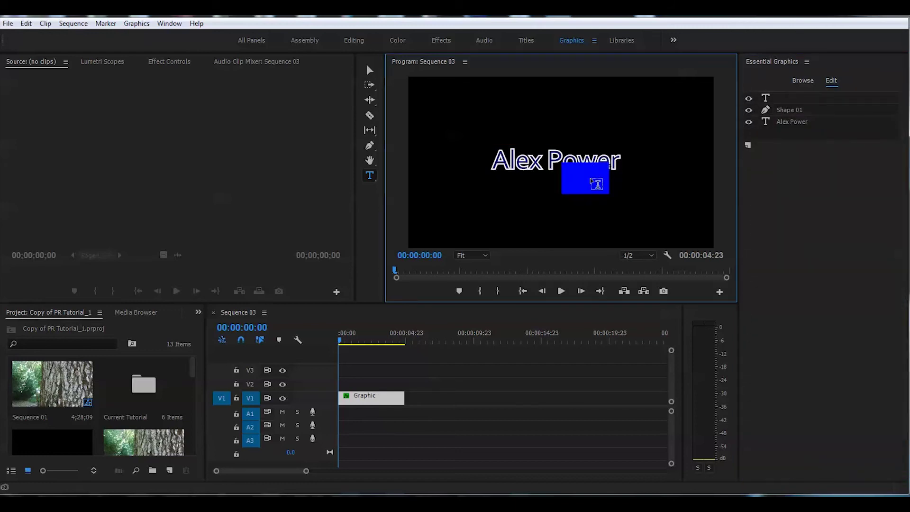
{"action": "left_click", "coordinate": [596, 184]}
{"action": "key", "text": "v"}
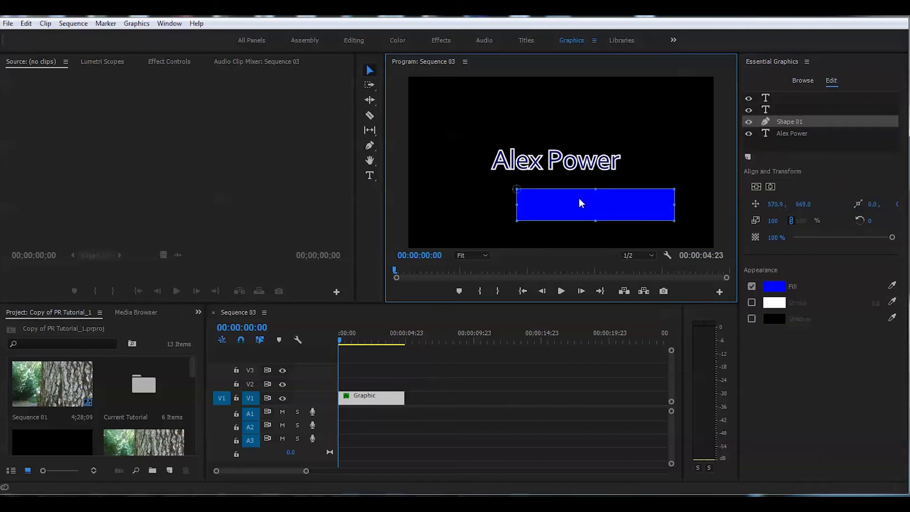
{"action": "left_click_drag", "start_coordinate": [581, 201], "coordinate": [568, 169]}
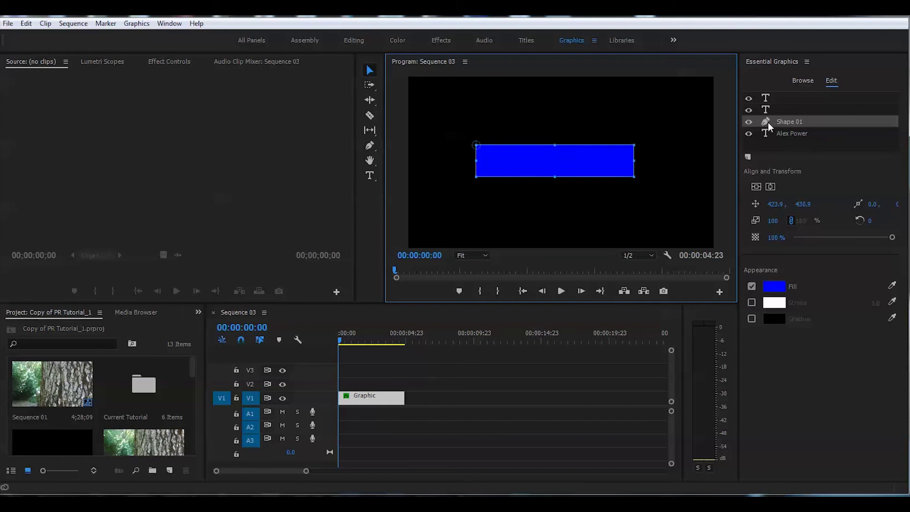
{"action": "left_click_drag", "start_coordinate": [769, 125], "coordinate": [780, 137]}
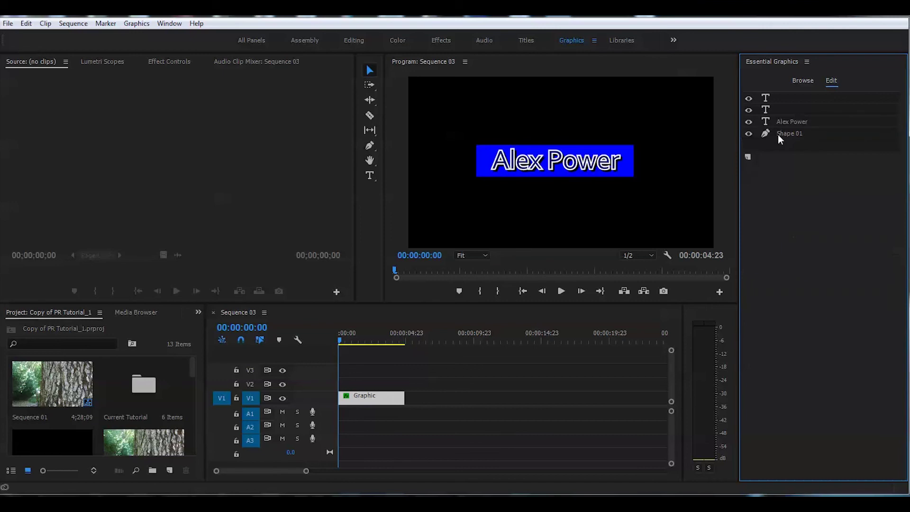
Step: Delete the two empty text layers, leaving the name title selected
{"action": "left_click", "coordinate": [768, 112]}
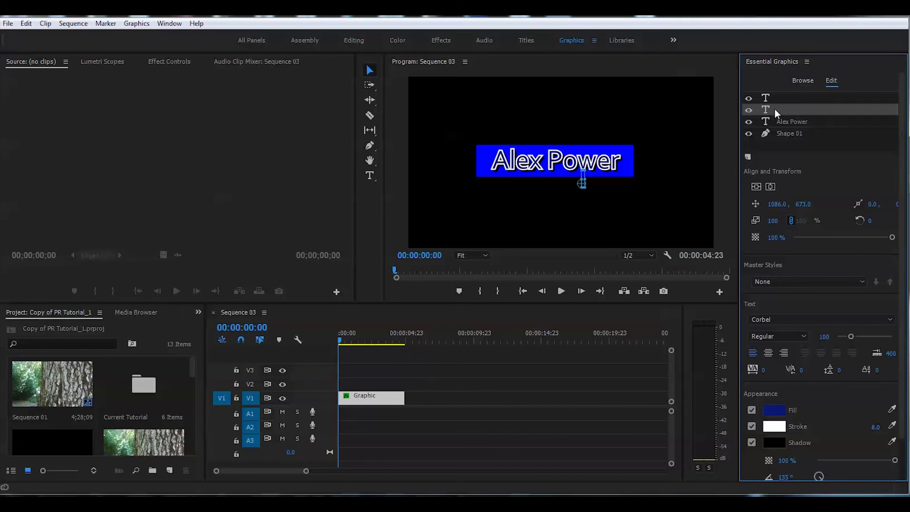
{"action": "key", "text": "Delete"}
{"action": "left_click", "coordinate": [779, 99]}
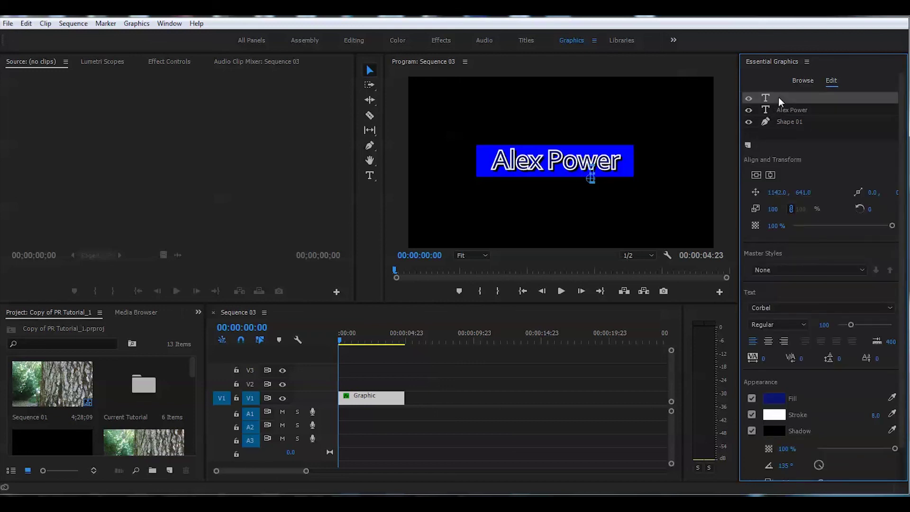
{"action": "key", "text": "Delete"}
{"action": "left_click", "coordinate": [592, 166]}
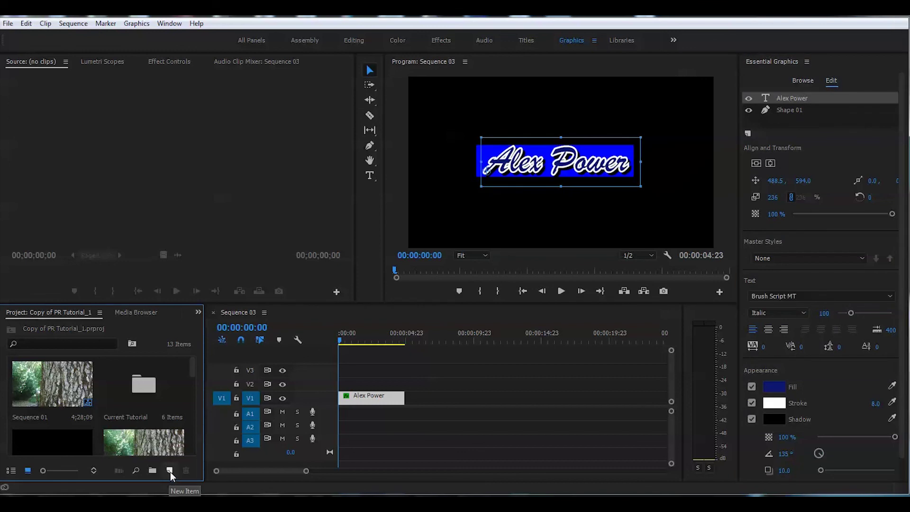
{"action": "left_click", "coordinate": [170, 471]}
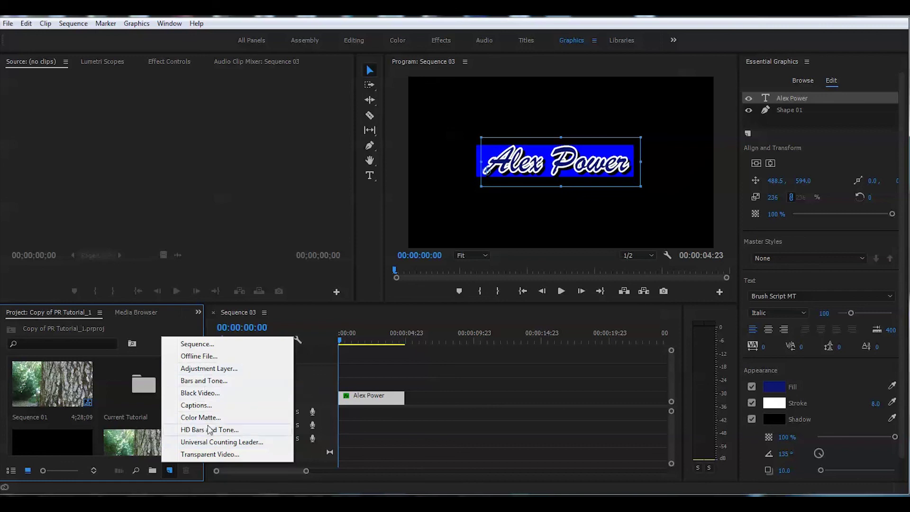
Step: Nudge the name title a few pixels on the blue rectangle to fine-tune its position
{"action": "left_click_drag", "start_coordinate": [567, 165], "coordinate": [564, 163]}
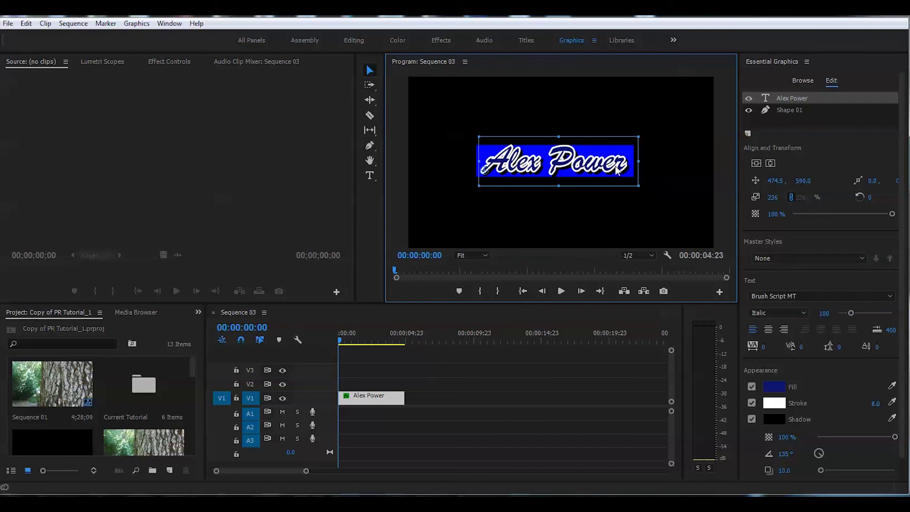
{"action": "left_click_drag", "start_coordinate": [617, 170], "coordinate": [618, 172]}
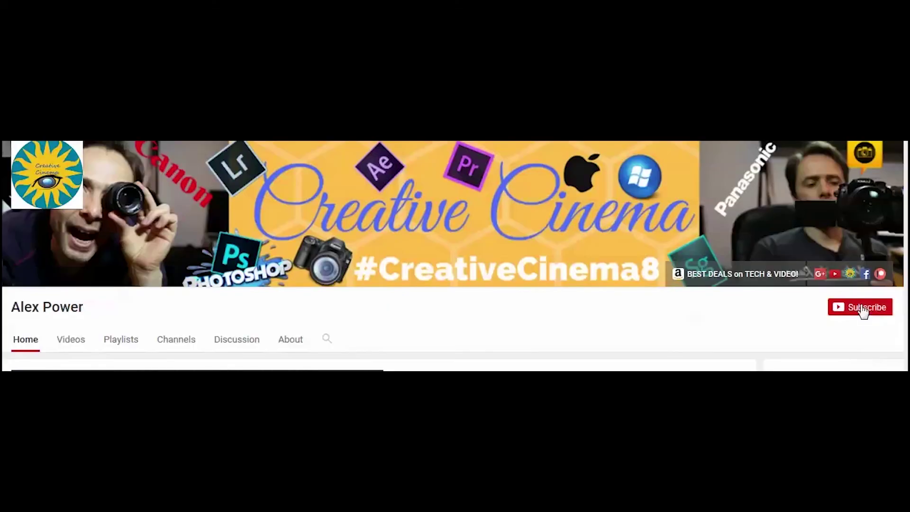
Step: Hit Subscribe on the Creative Cinema channel page
{"action": "left_click", "coordinate": [865, 309]}
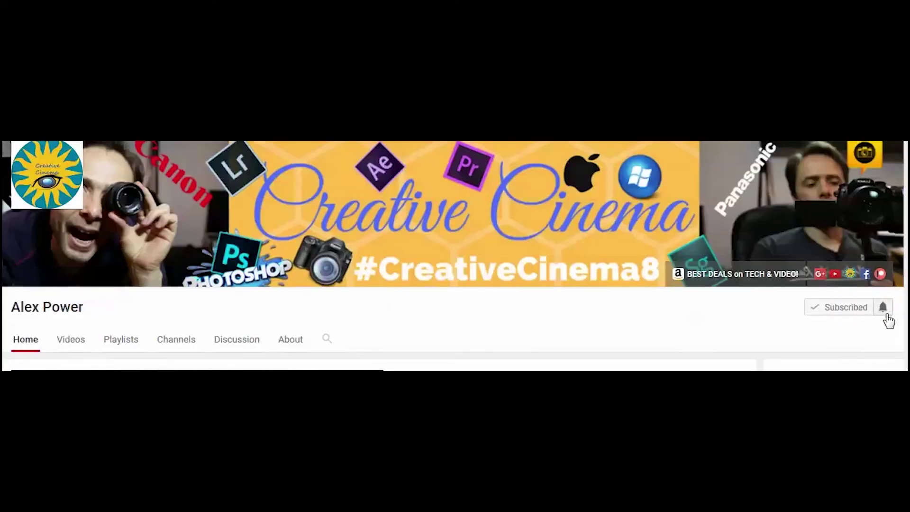